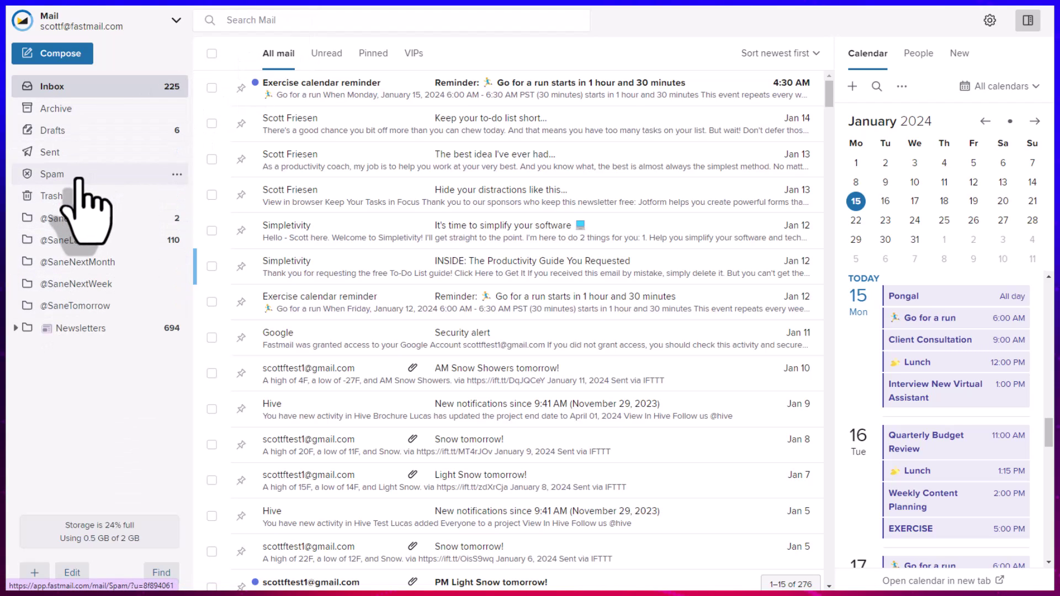
click(66, 109)
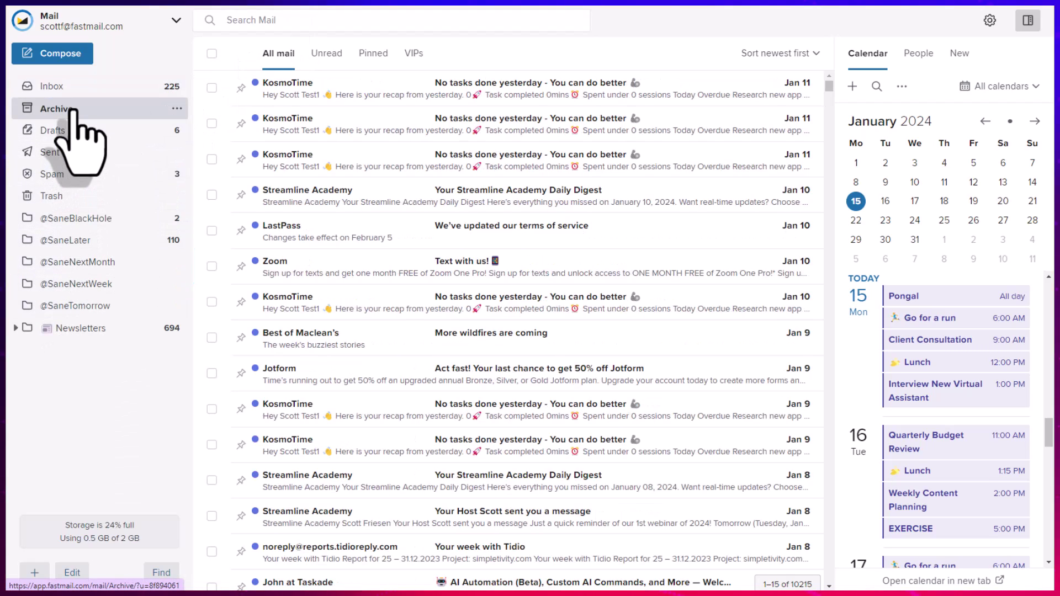
click(65, 153)
click(66, 218)
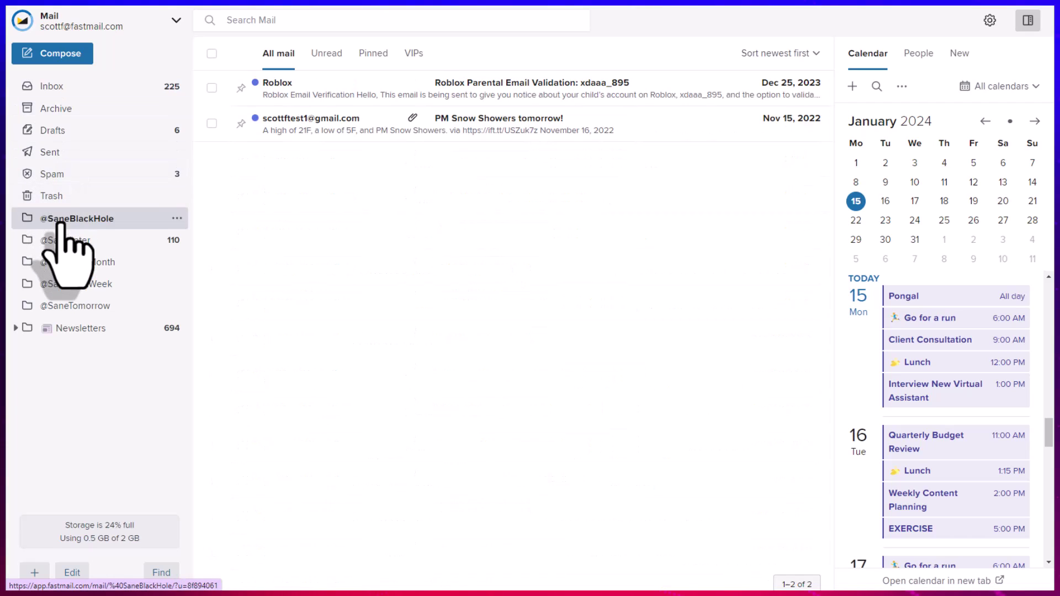
click(68, 109)
click(71, 88)
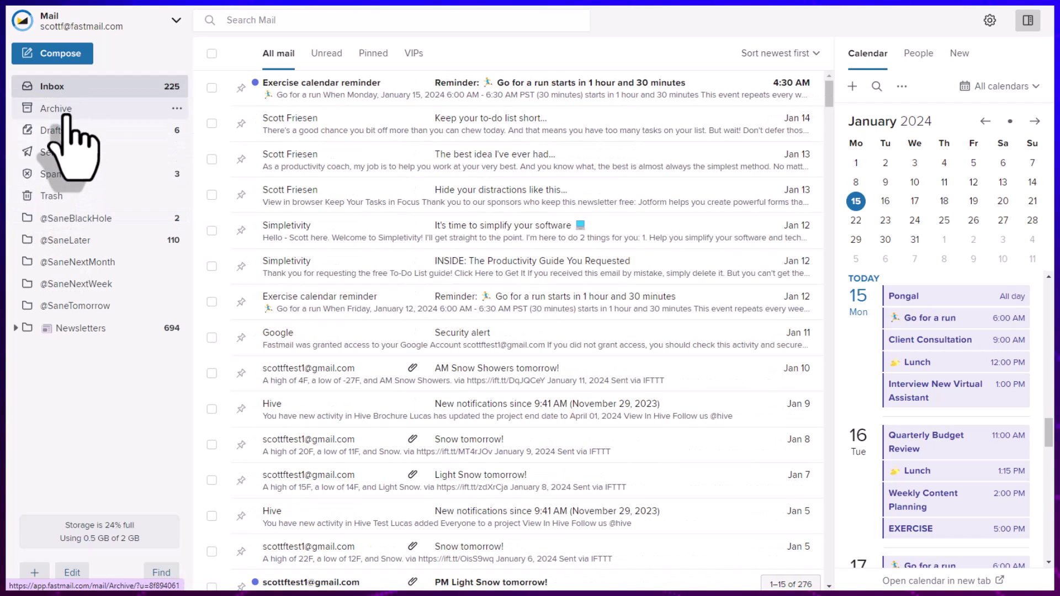
click(64, 109)
click(66, 88)
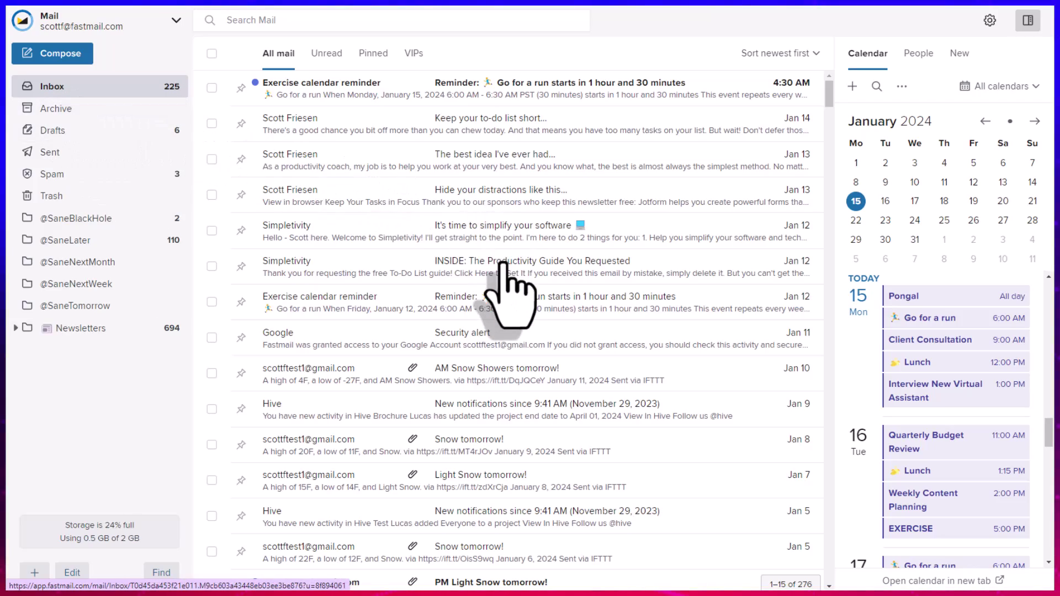
scroll(509, 290, down, 10)
scroll(509, 286, down, 5)
scroll(509, 286, up, 8)
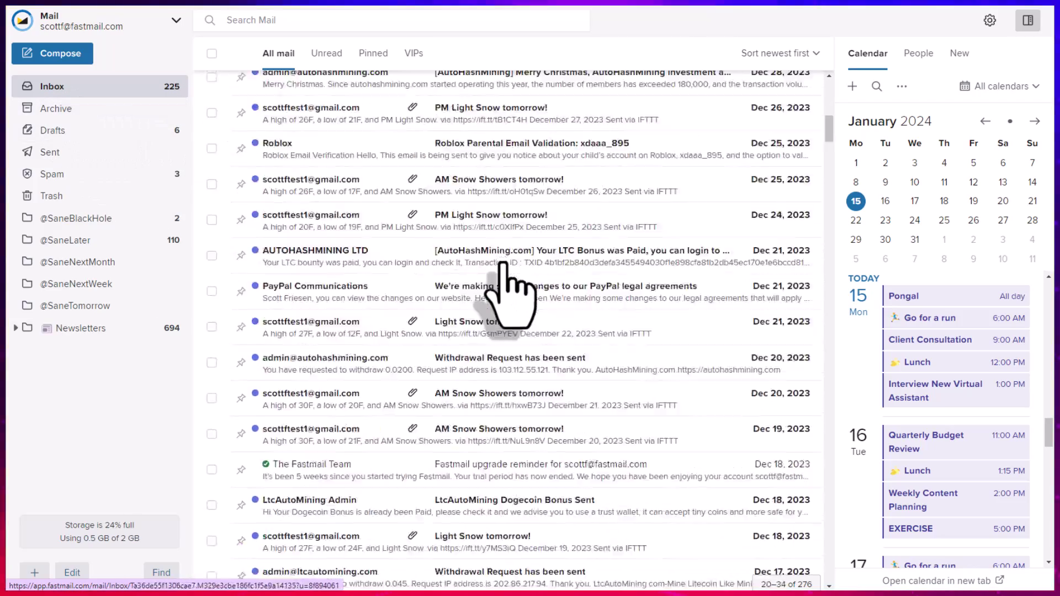
scroll(509, 286, up, 7)
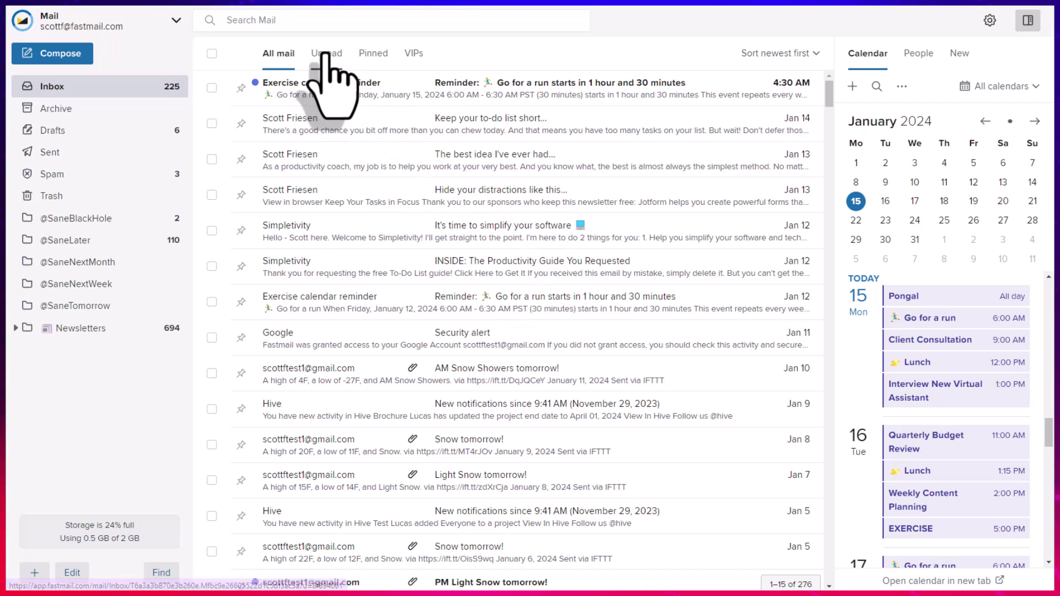
- Filter the Inbox by Unread, Pinned and VIPs, then show all mail again
click(325, 54)
click(368, 55)
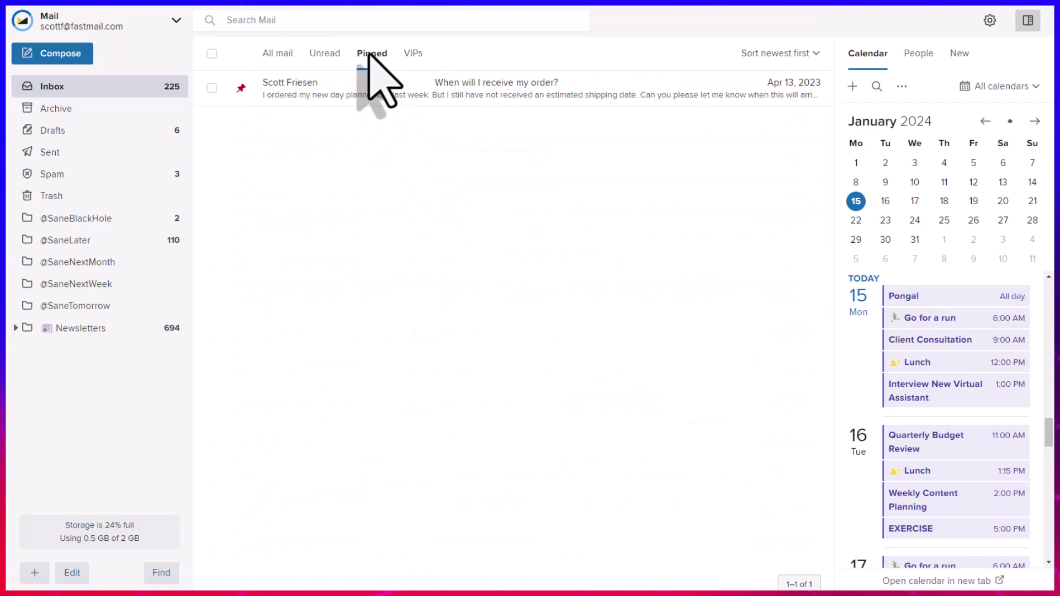
click(411, 56)
click(277, 55)
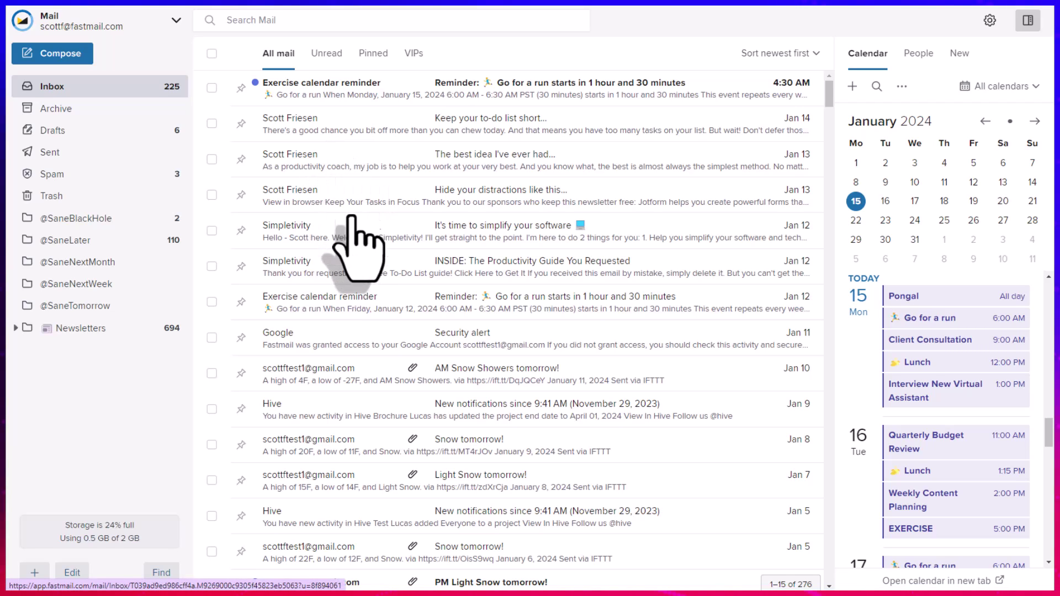
- From the Simpletivity email, move to the AM Snow Showers message, start a reply and keep it as a draft
click(346, 269)
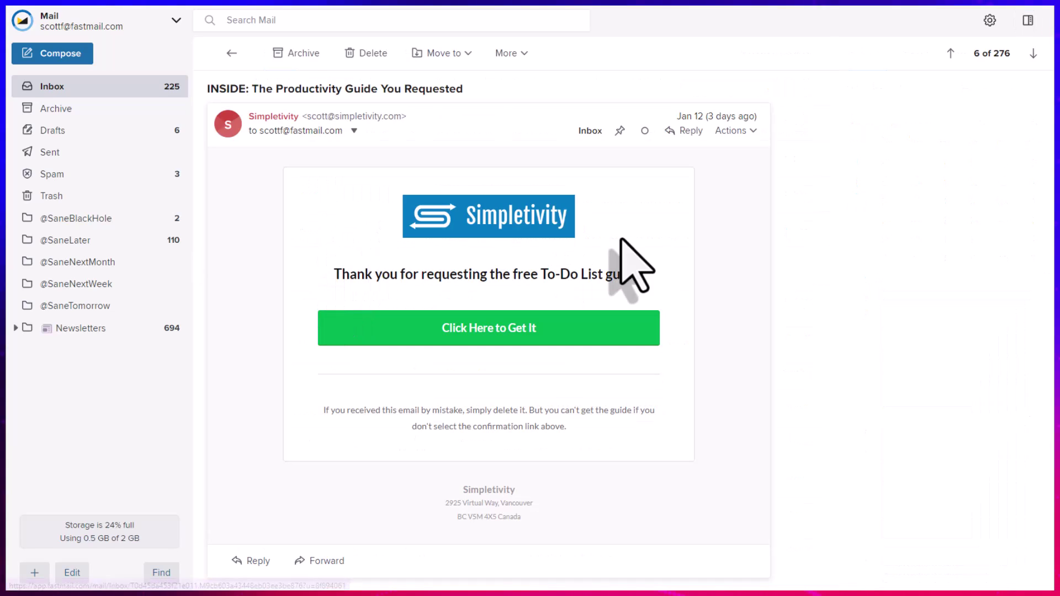
click(1033, 53)
click(1032, 53)
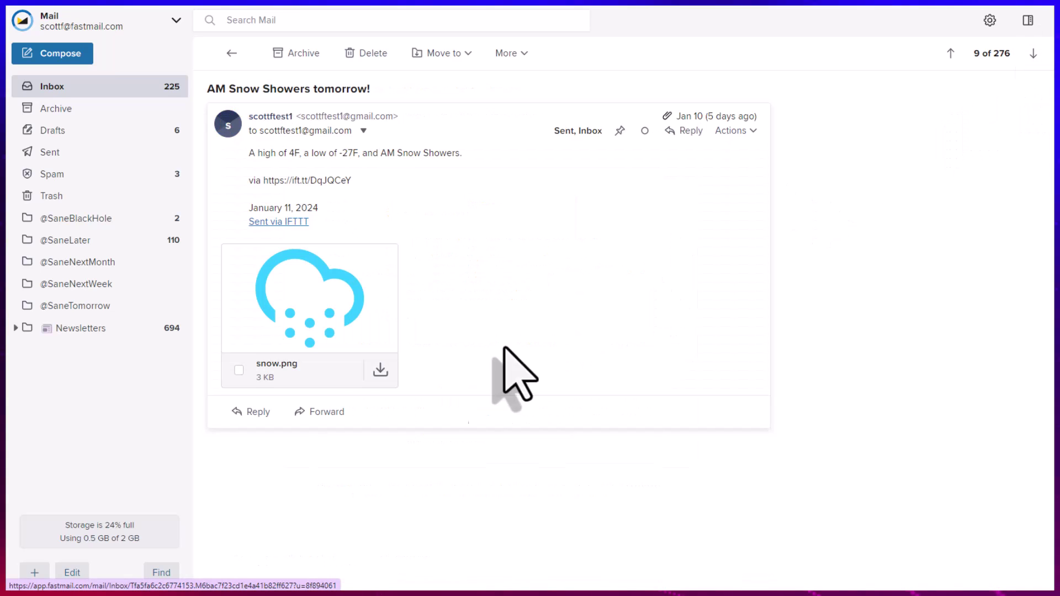
click(252, 411)
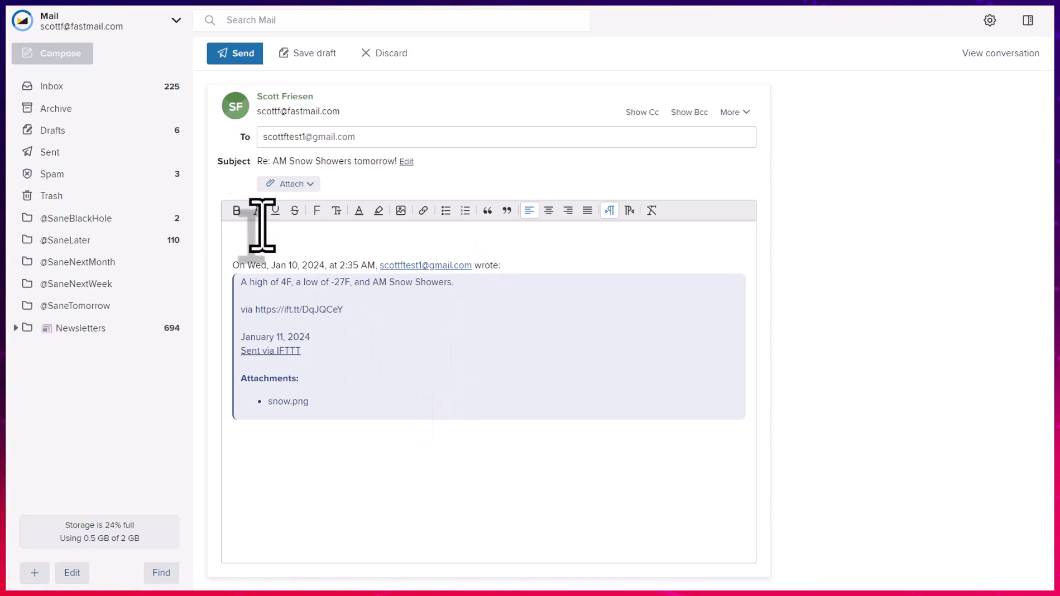
click(79, 86)
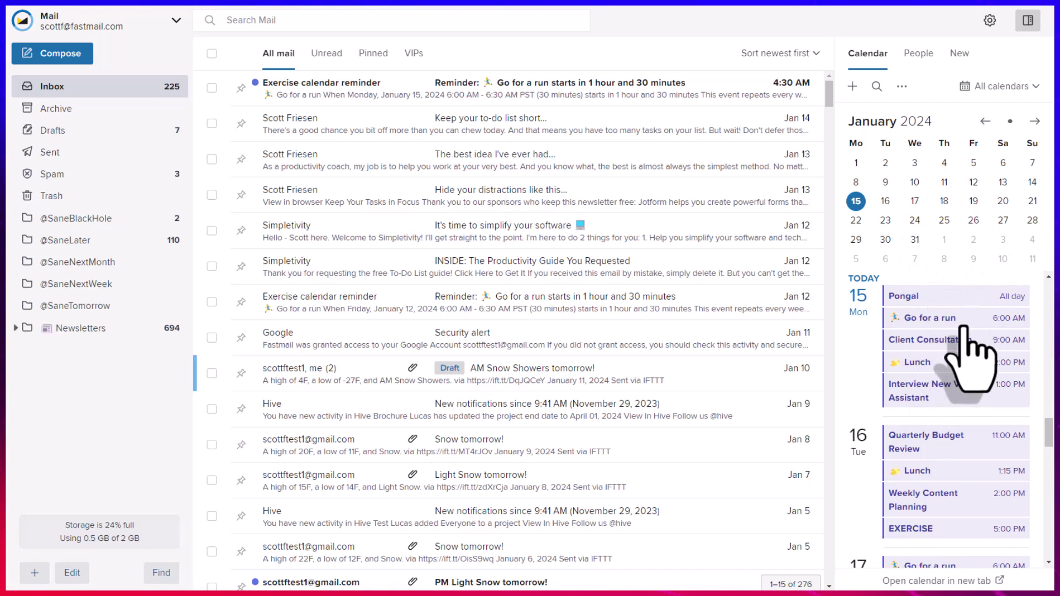
- Check events on January 17 and 19 in the mini calendar and view Breakfast w/ Kelly
click(915, 202)
click(975, 202)
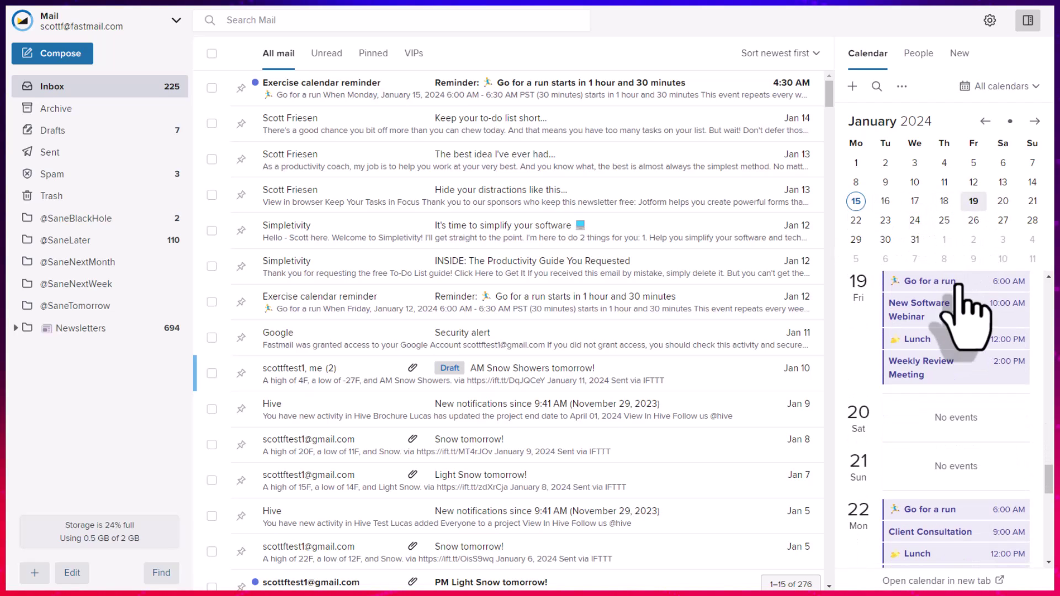
click(915, 203)
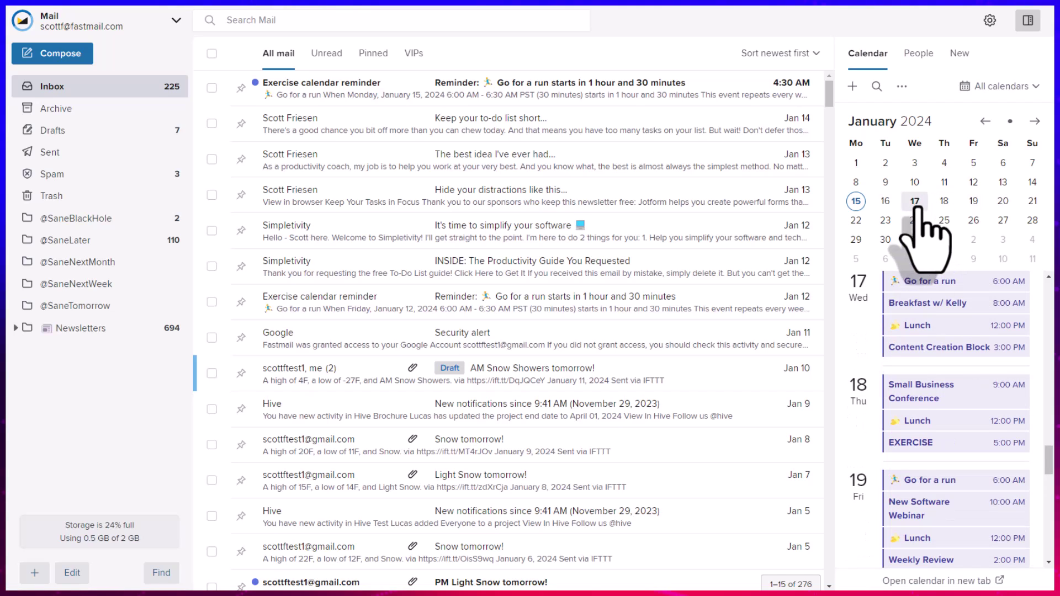
click(937, 307)
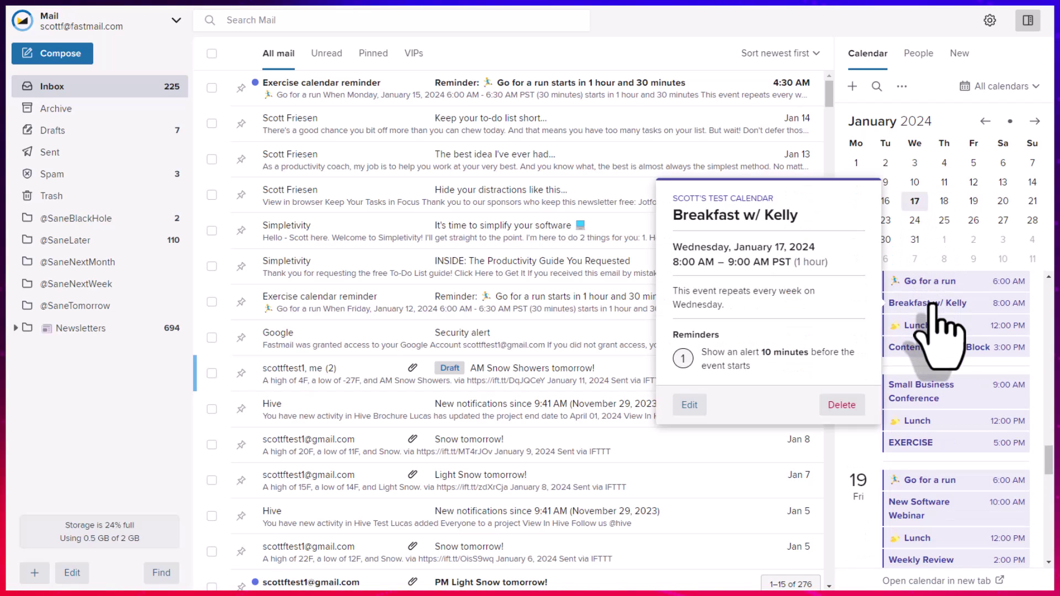
- Switch the side panel to People, listing everyone in the conversation
click(925, 56)
click(927, 56)
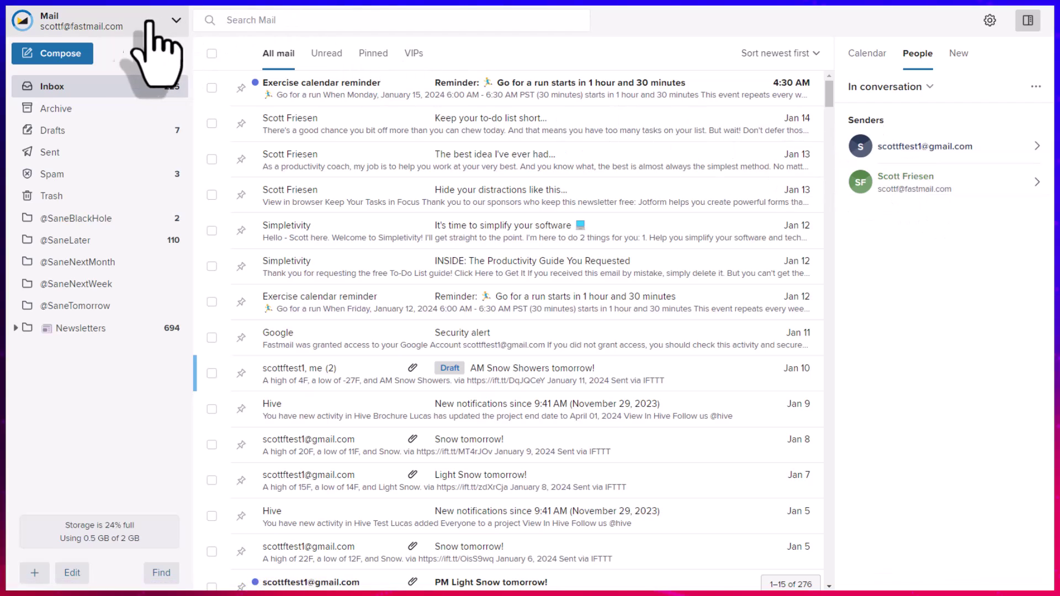
click(117, 28)
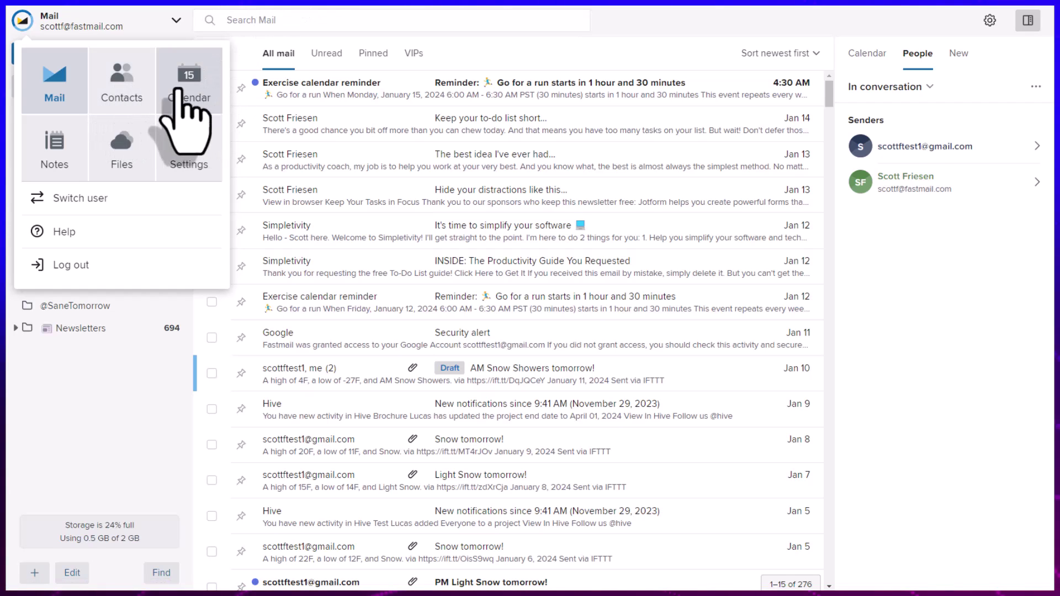
click(124, 89)
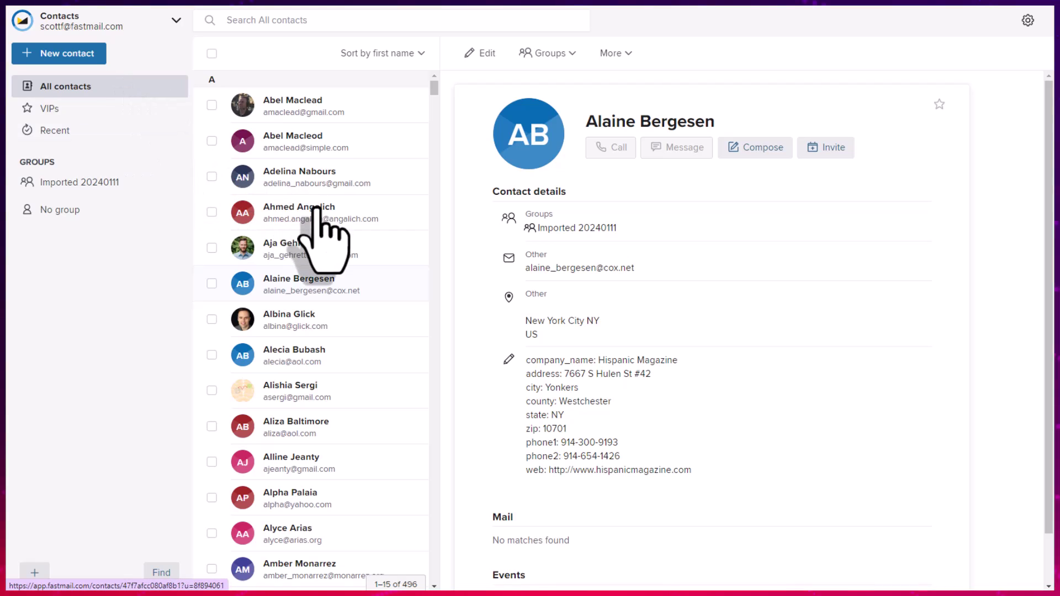
click(312, 245)
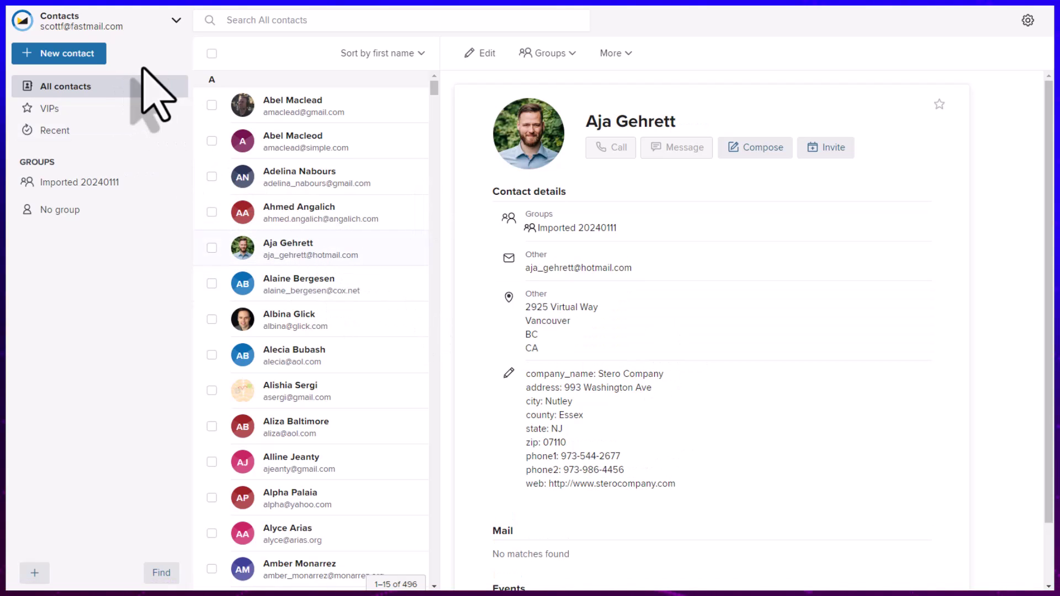
click(76, 58)
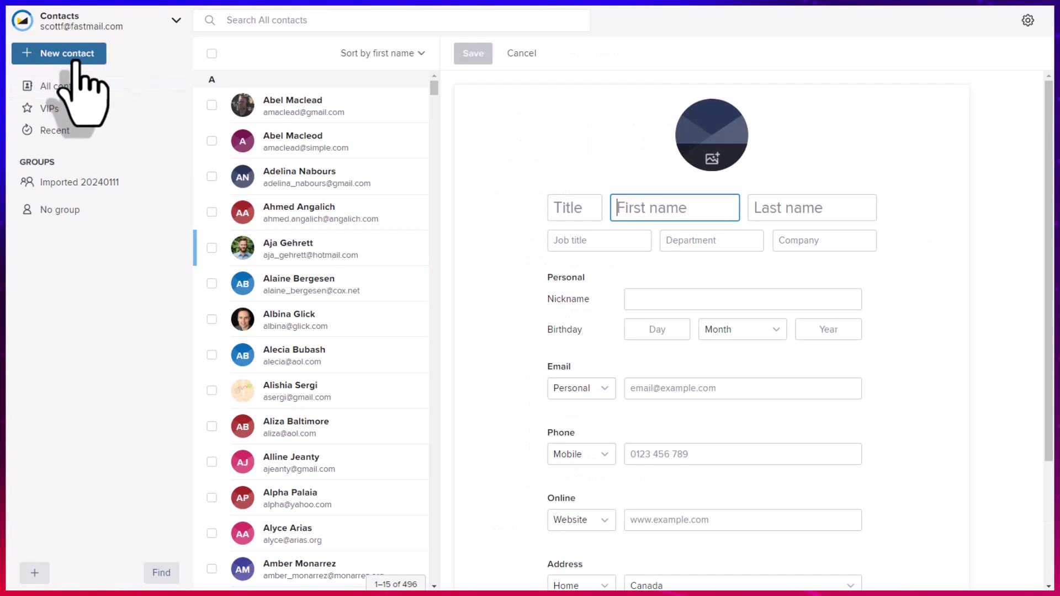
click(108, 25)
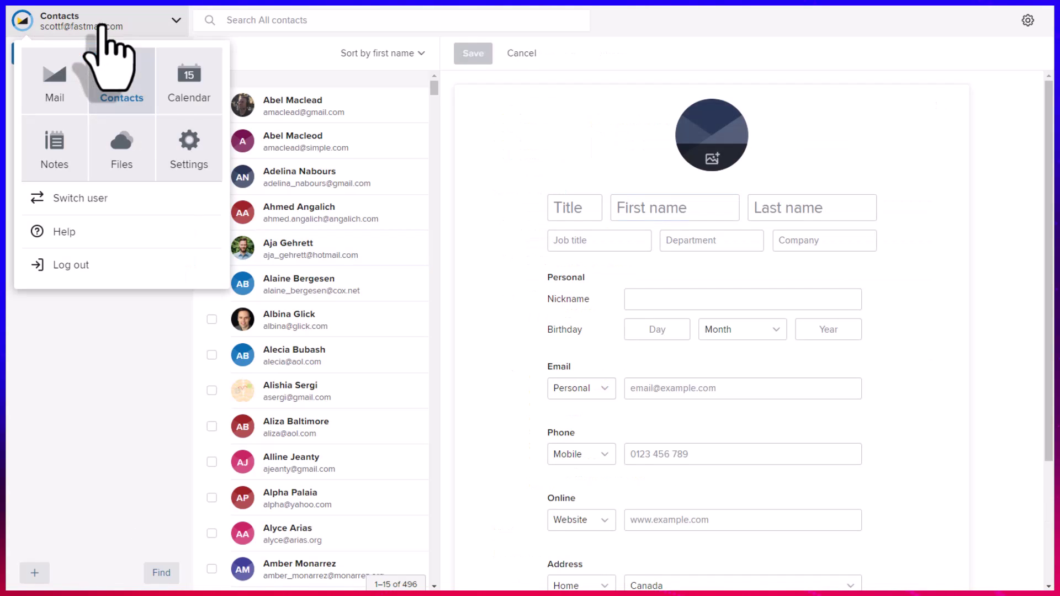
- View the January 15–21, 2024 week in Calendar, then switch back to Mail
click(209, 92)
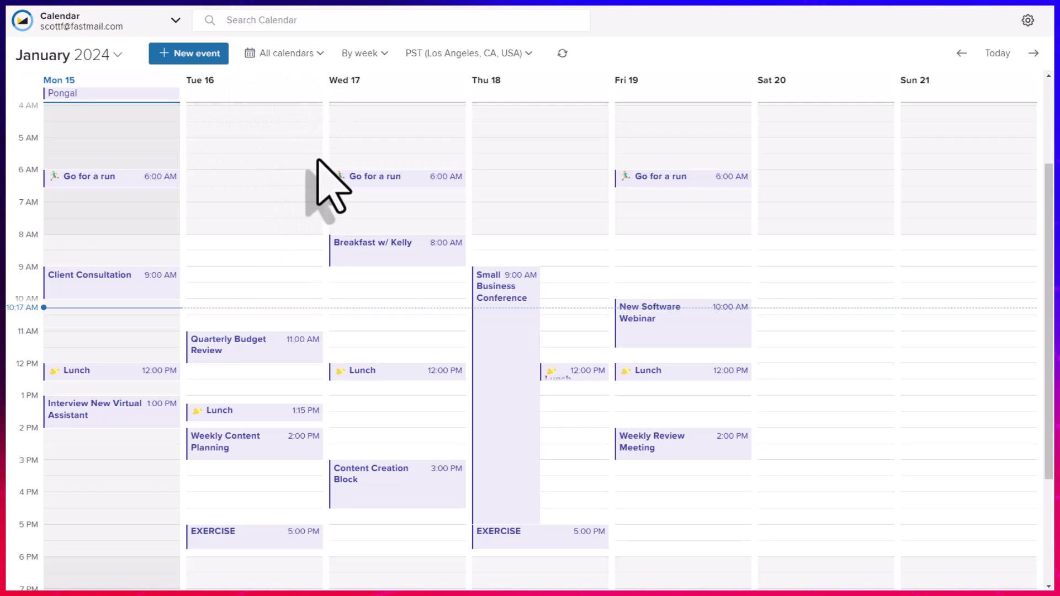
scroll(326, 187, down, 2)
scroll(330, 186, up, 2)
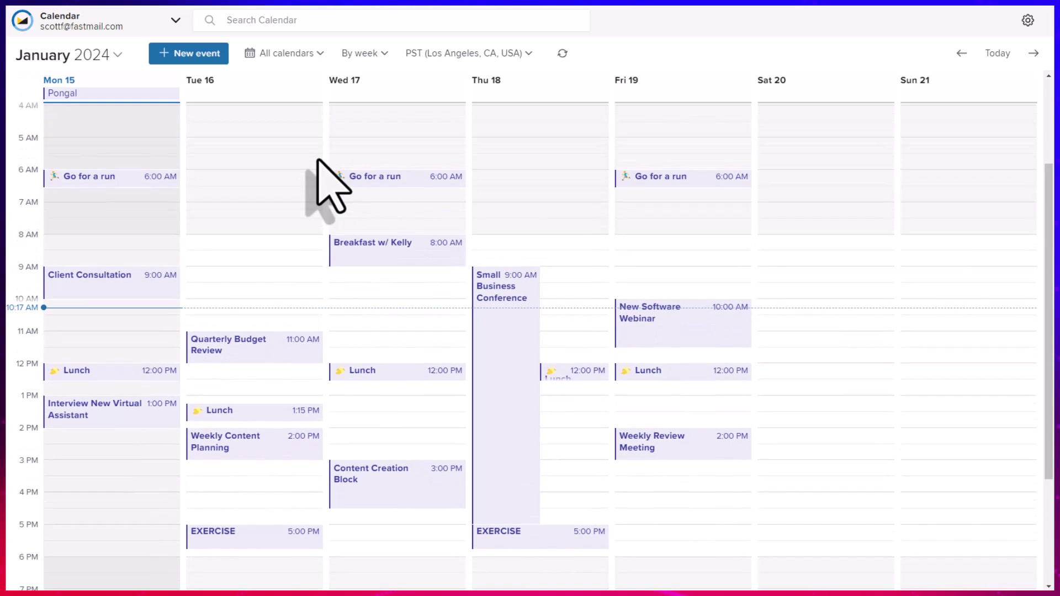
scroll(330, 187, down, 2)
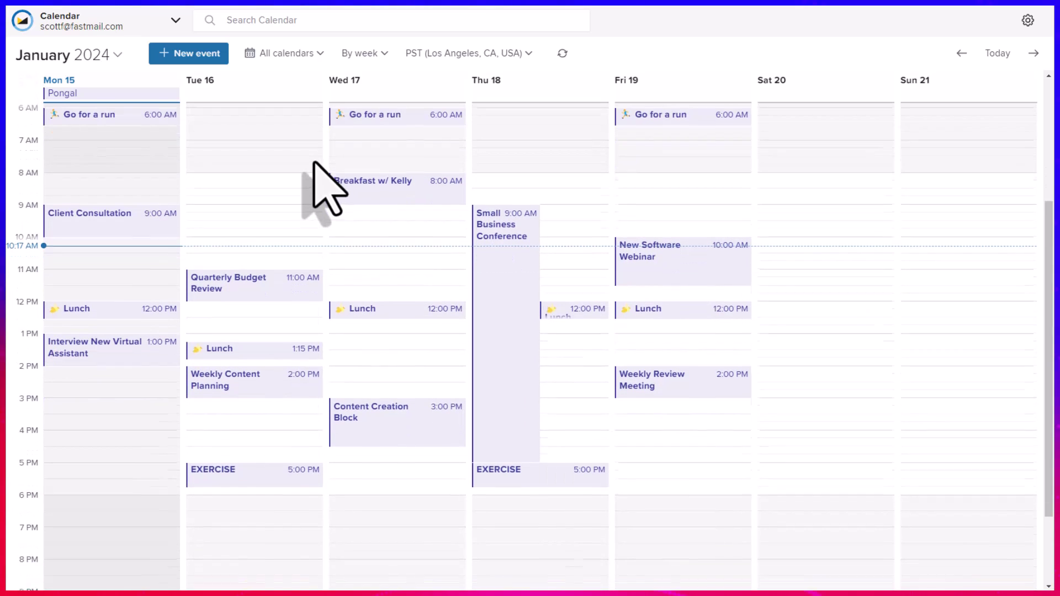
scroll(316, 165, up, 2)
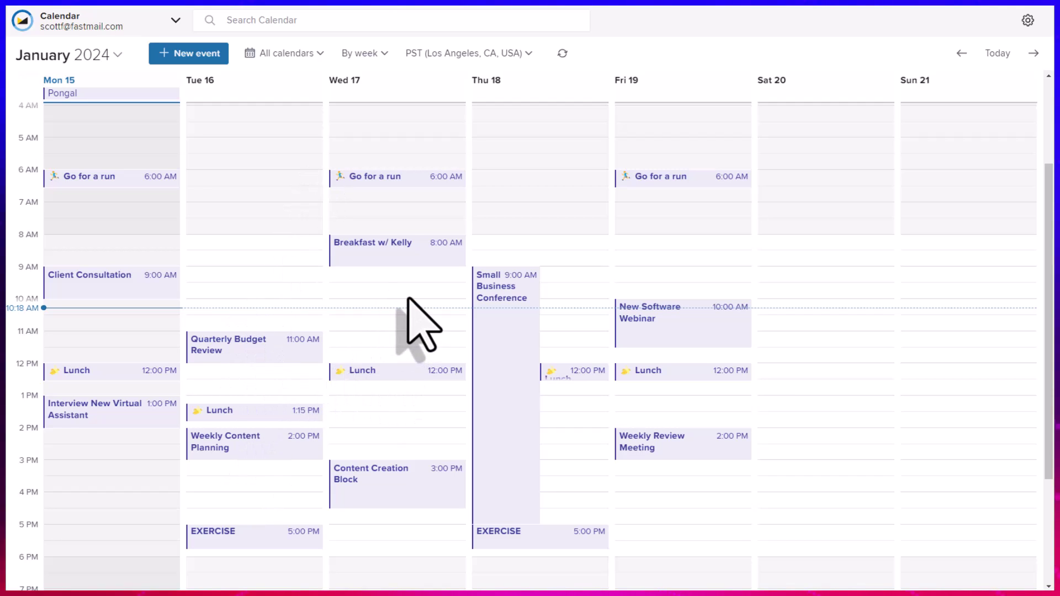
click(83, 25)
click(63, 81)
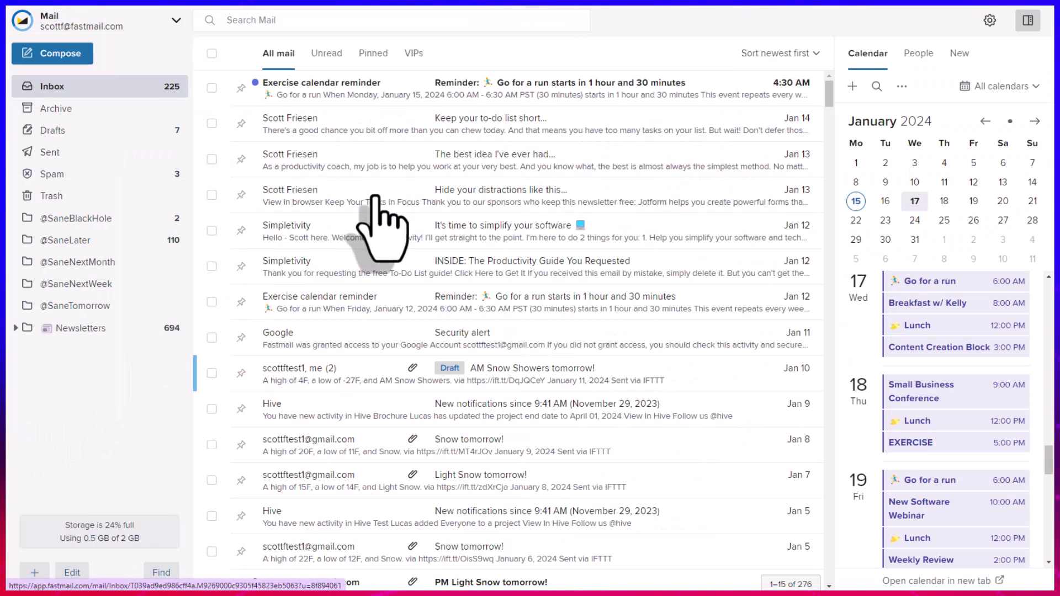
scroll(538, 170, down, 5)
scroll(539, 170, up, 5)
click(539, 170)
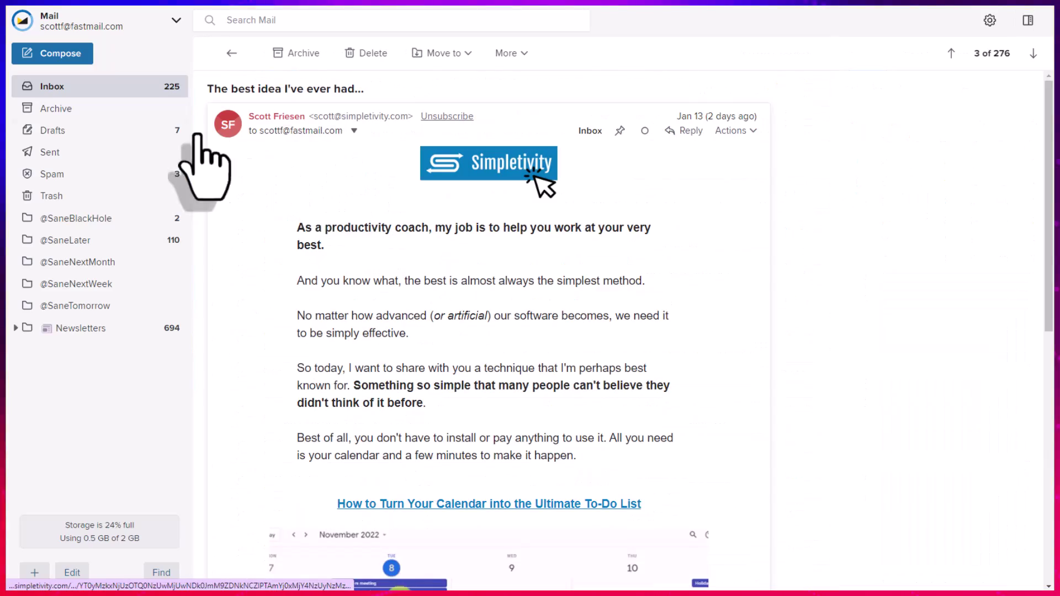
click(86, 89)
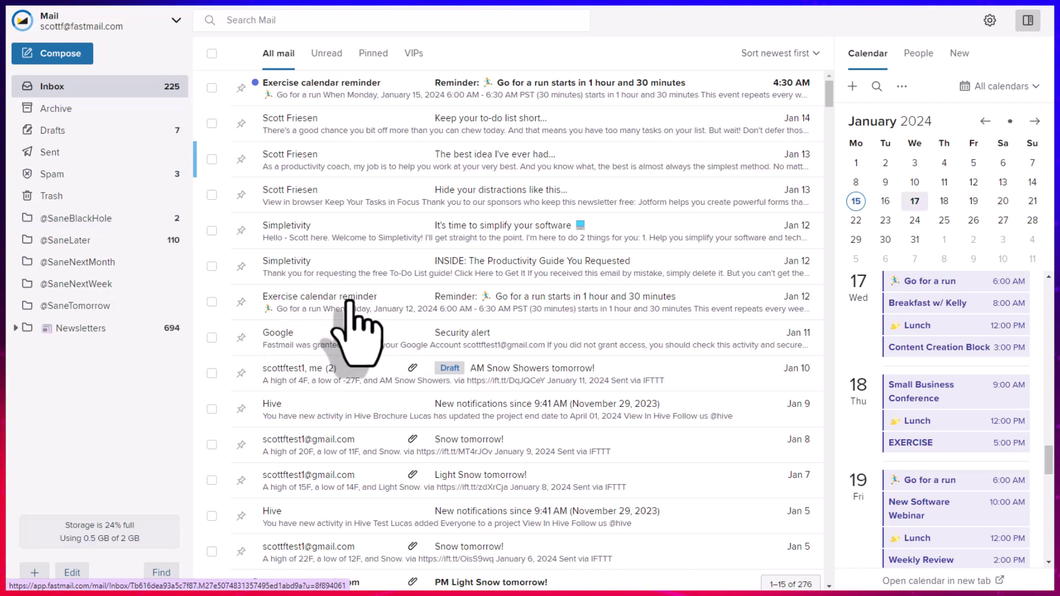
drag(348, 301, 76, 219)
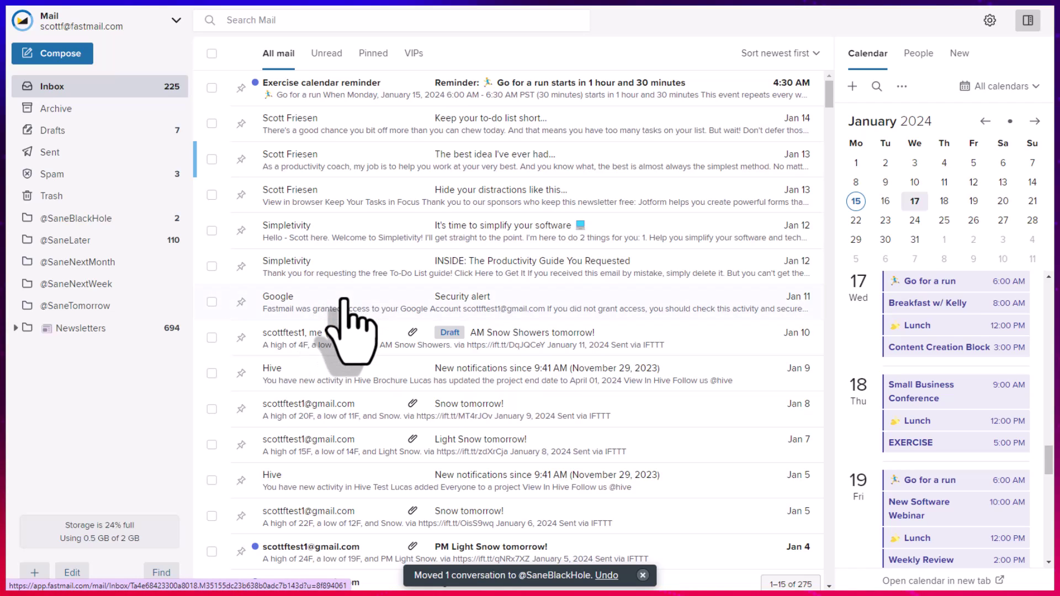
drag(342, 300, 83, 242)
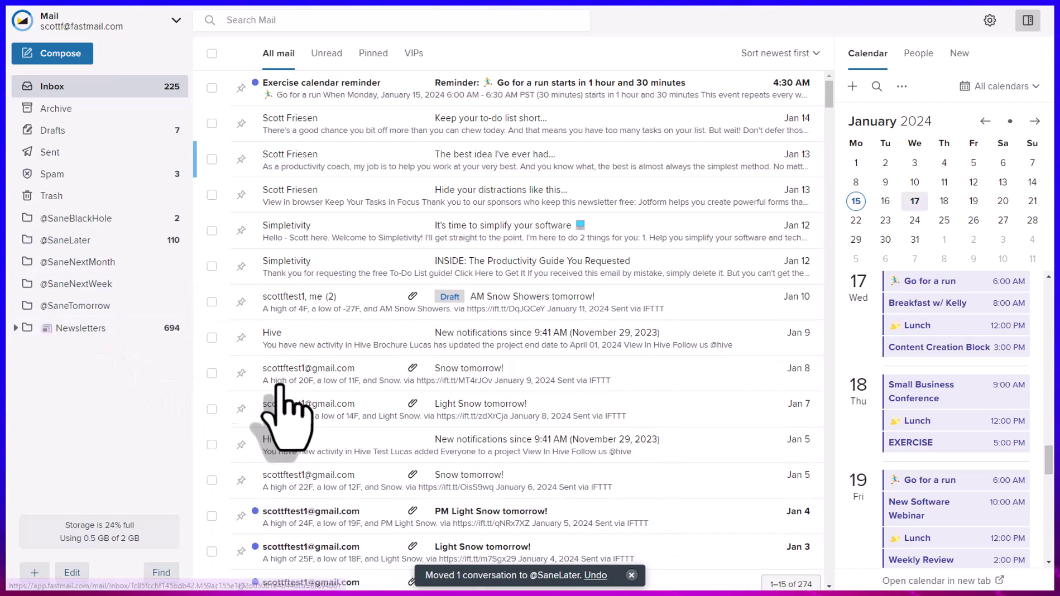
drag(279, 387, 89, 241)
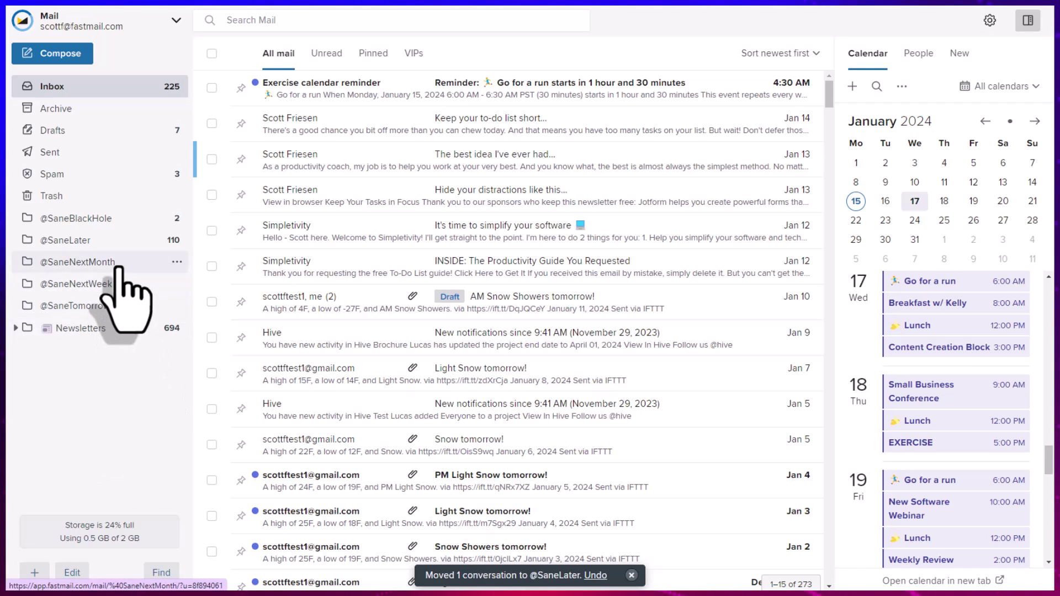
drag(314, 374, 92, 281)
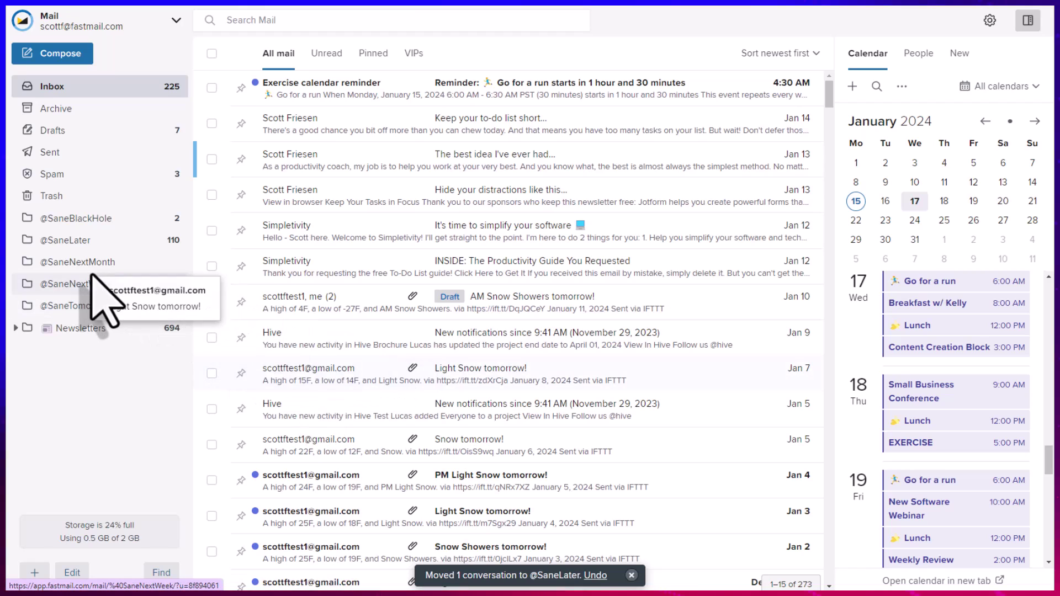
drag(296, 314, 93, 263)
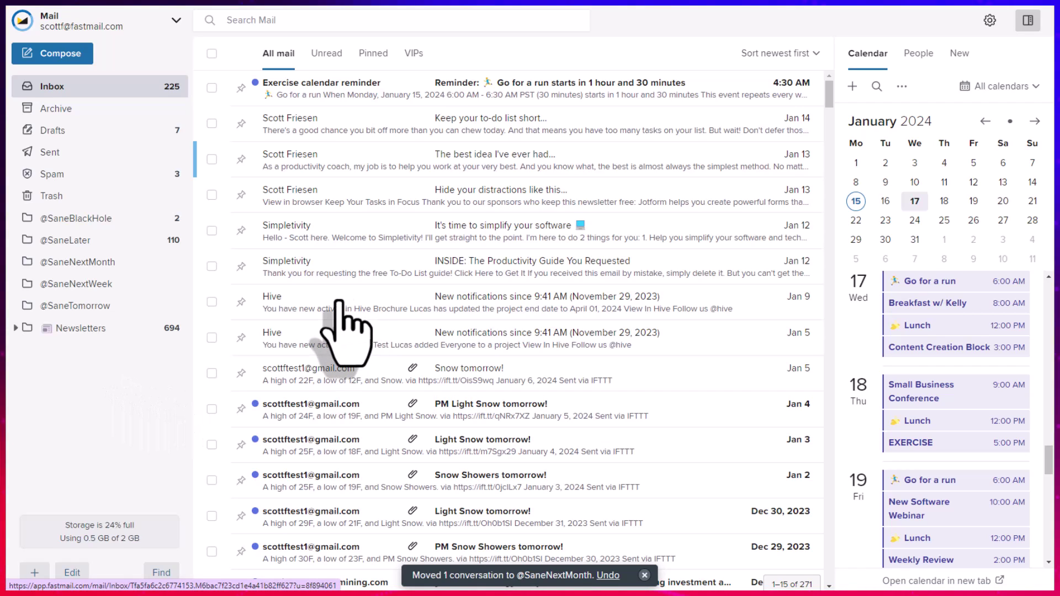
click(74, 264)
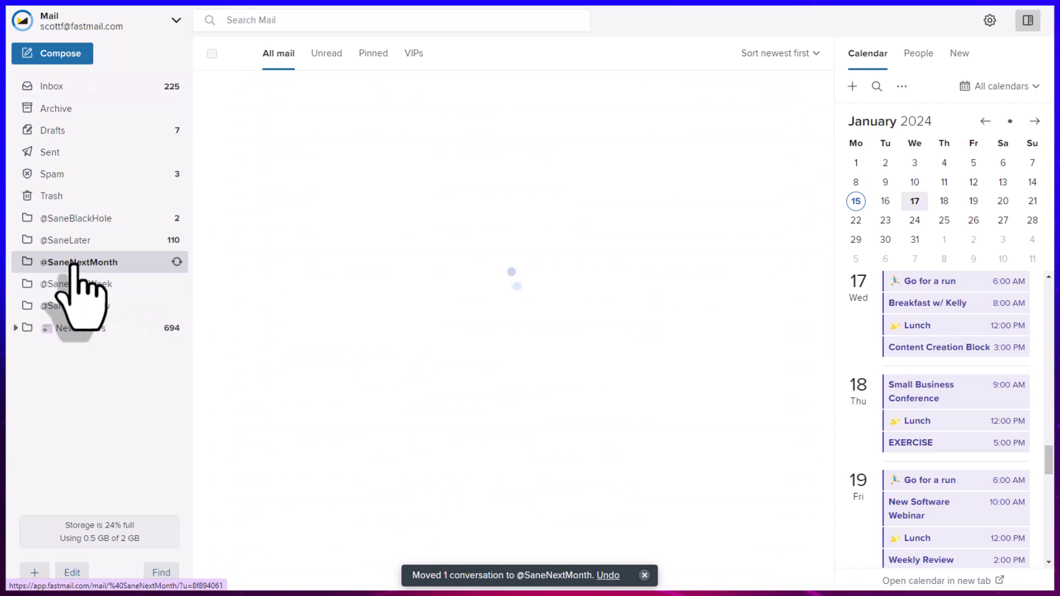